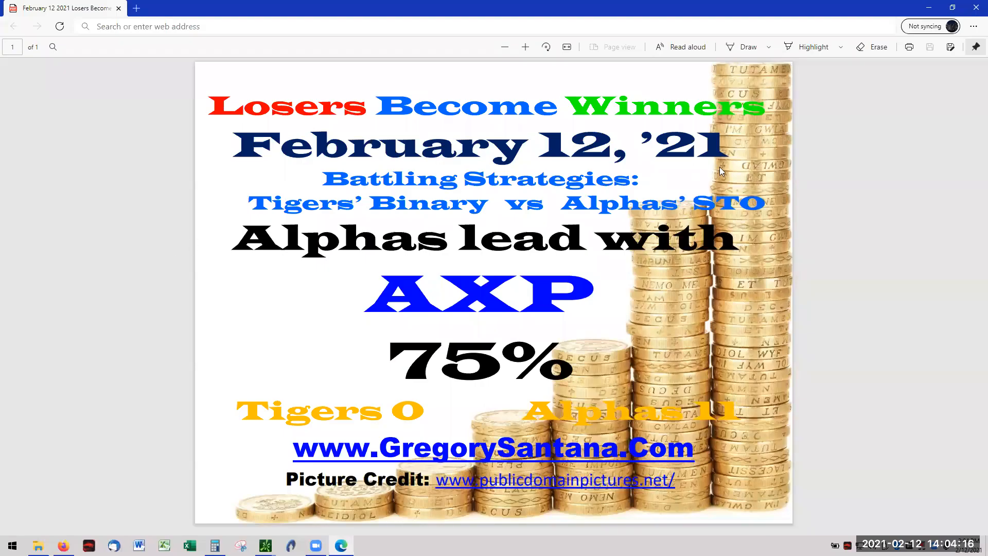
Step: Minimize the Edge browser so the thinkorswim windows come into view
click(930, 9)
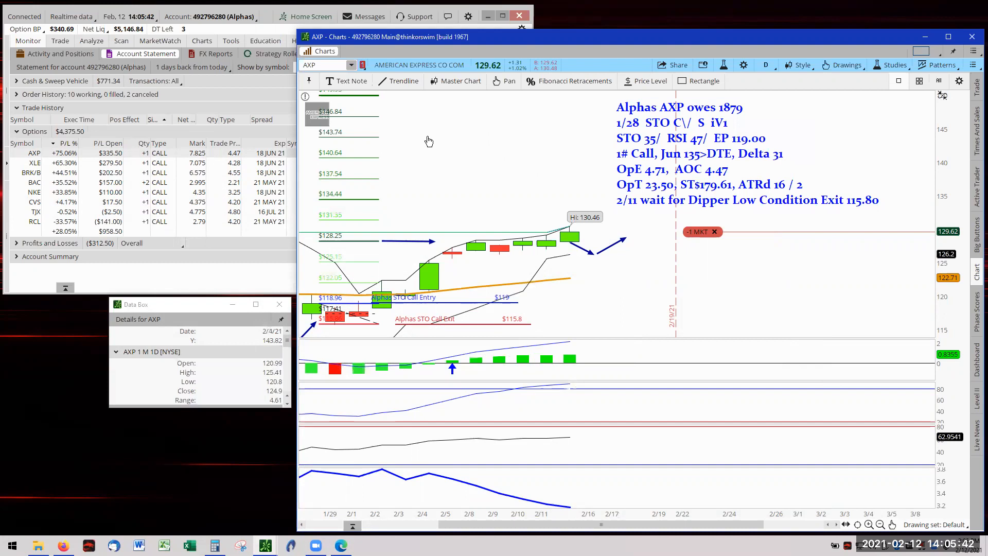
Step: Switch the chart to XLE from the positions list, autozoom it and zoom into recent weeks
click(352, 64)
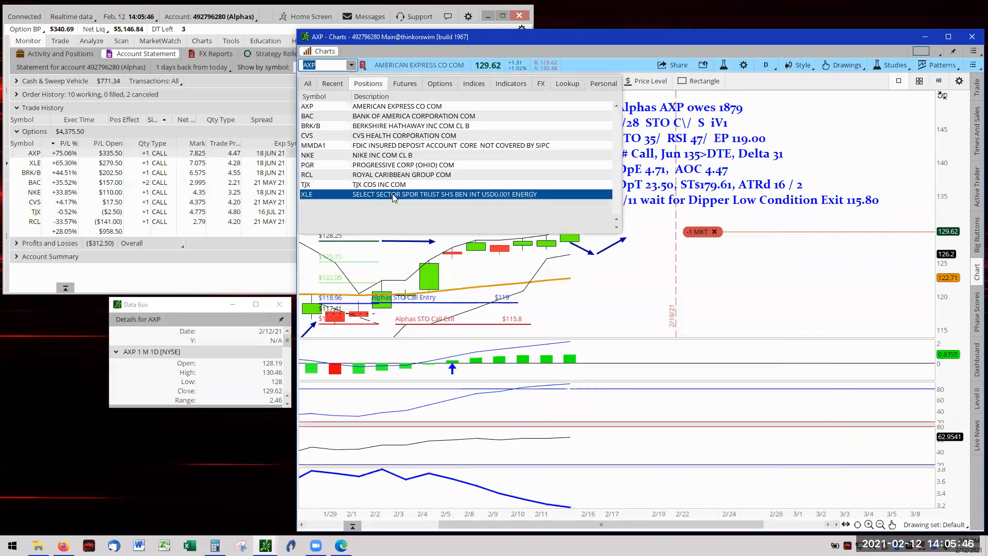
click(445, 193)
right_click(491, 186)
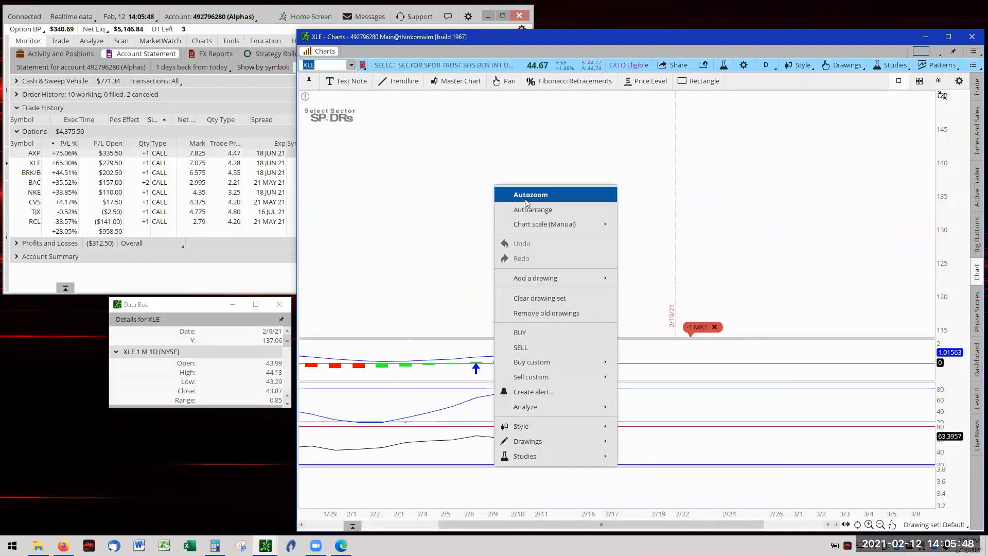
click(528, 200)
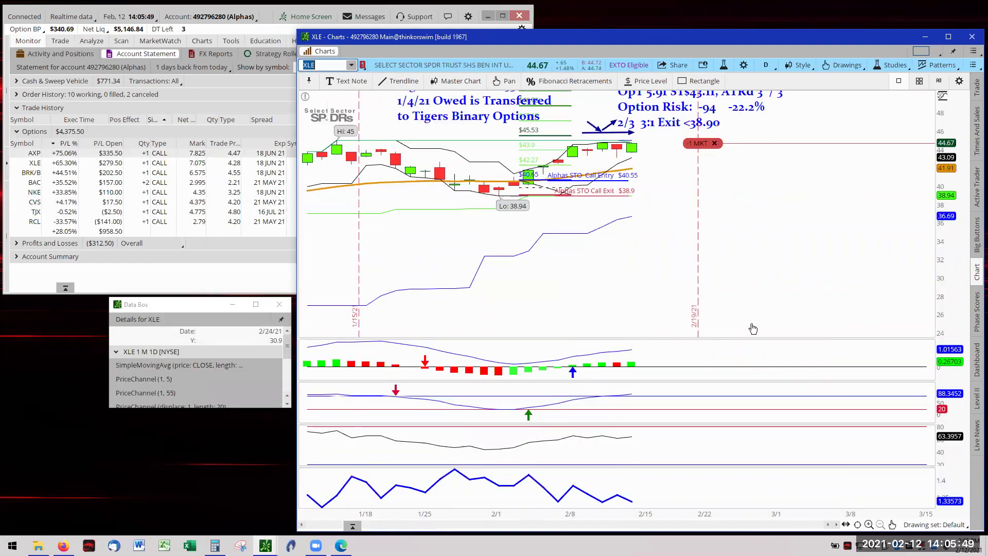
click(868, 525)
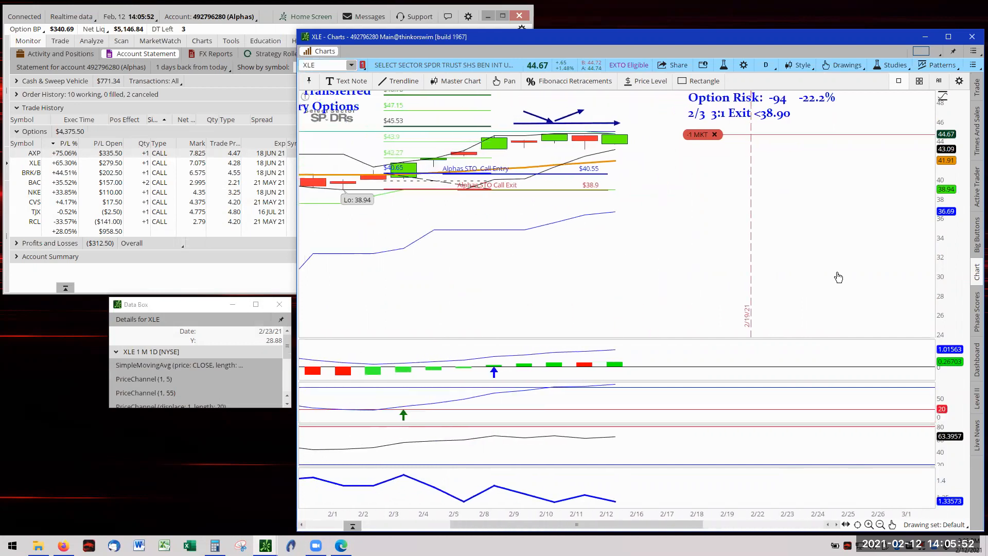
Step: Pan the XLE chart right and nudge its trade note slightly left so it reads clearly
mouse_move(753, 139)
mouse_down()
mouse_move(686, 286)
mouse_move(715, 291)
mouse_up()
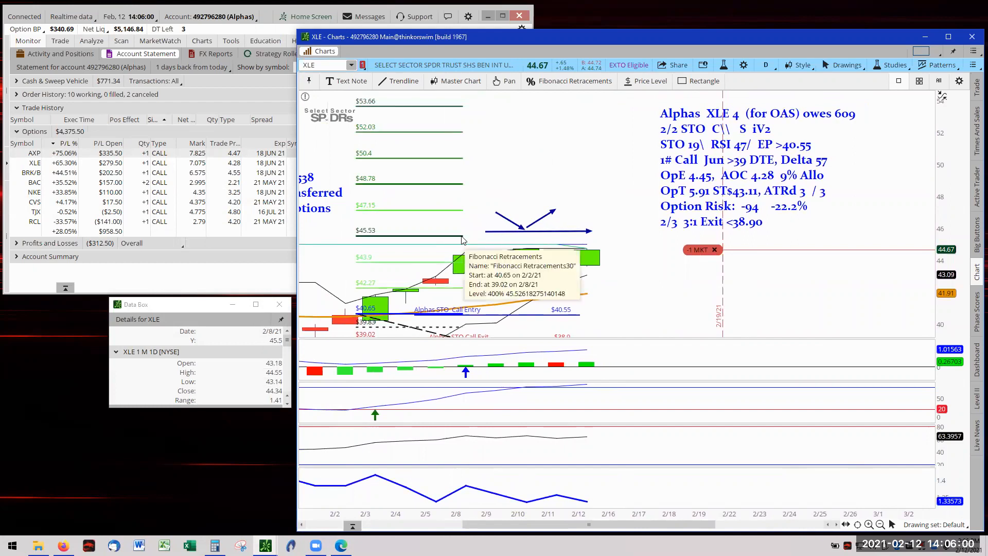
drag(614, 305, 705, 303)
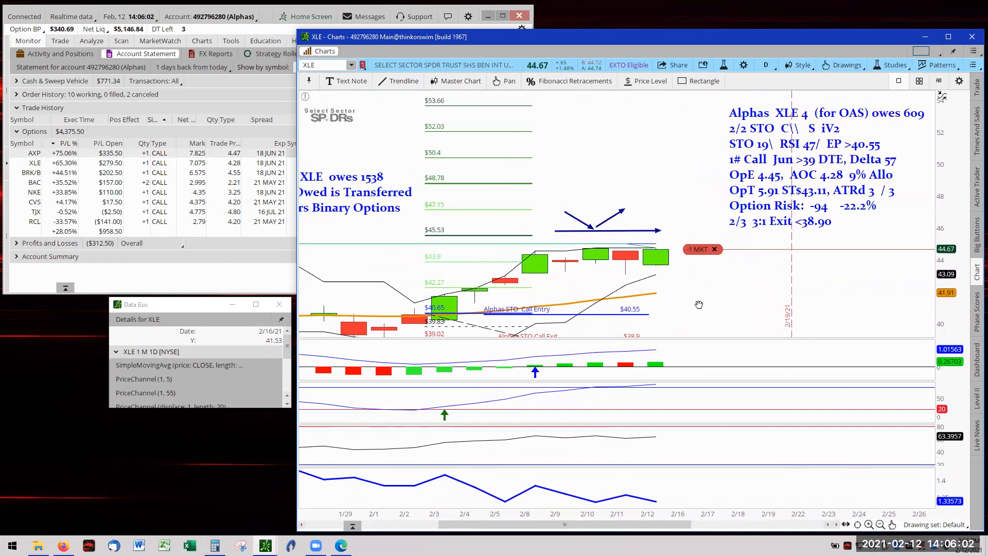
drag(780, 162, 733, 160)
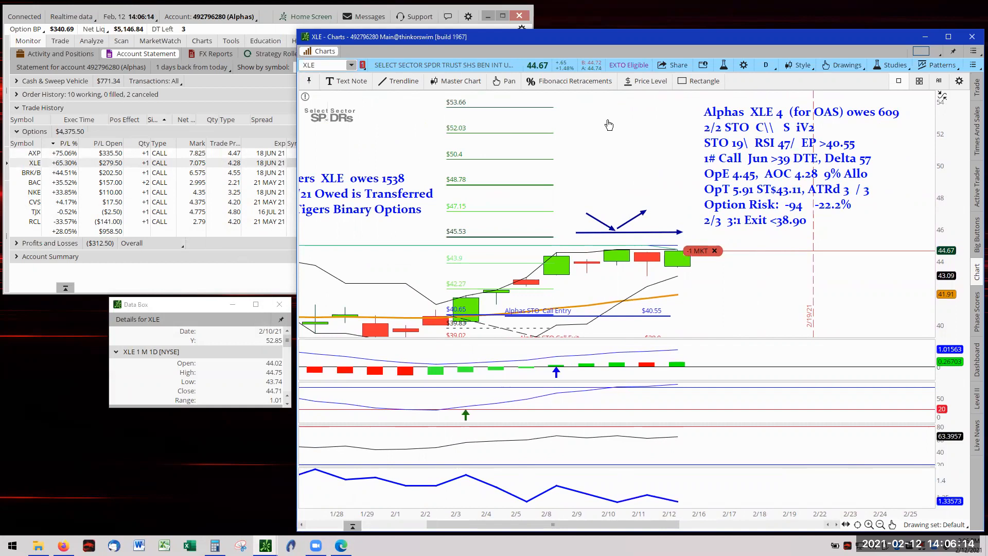
Step: Switch the chart to BRK/B from the positions list and autozoom its price history
click(351, 67)
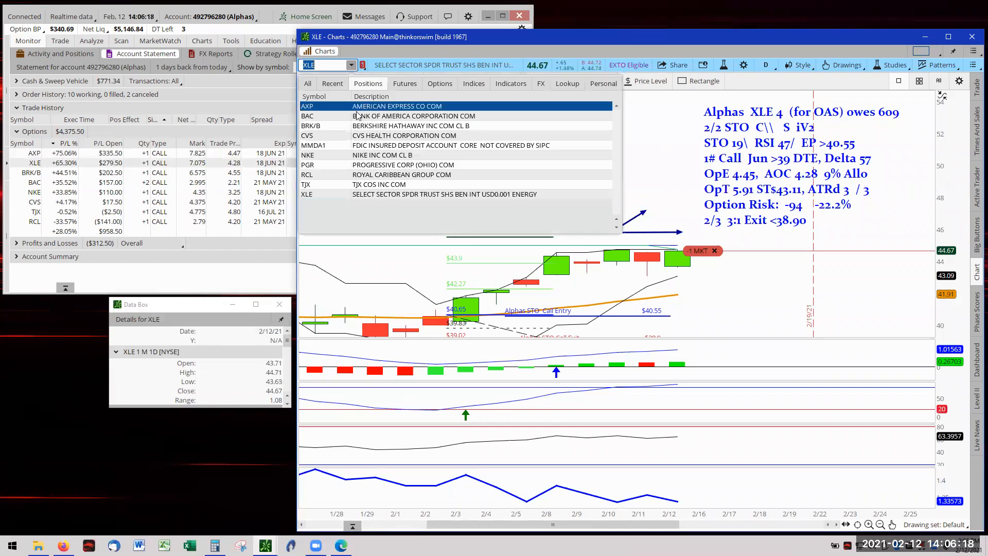
click(394, 131)
right_click(475, 199)
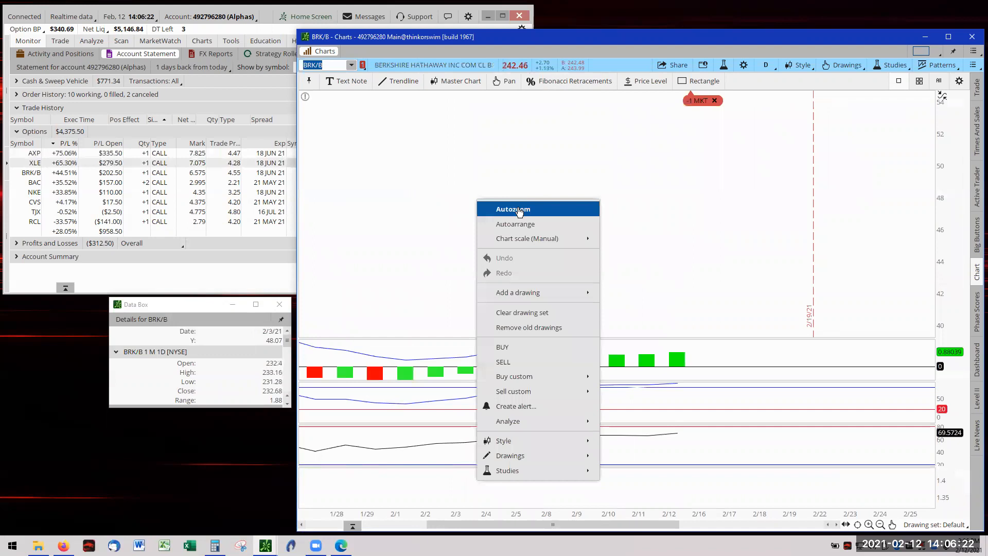
click(513, 209)
Step: Pan around the recent BRK/B candles and move the trade note up and right, clear of them
mouse_move(842, 163)
mouse_down()
mouse_move(800, 318)
mouse_move(737, 255)
mouse_move(696, 286)
mouse_up()
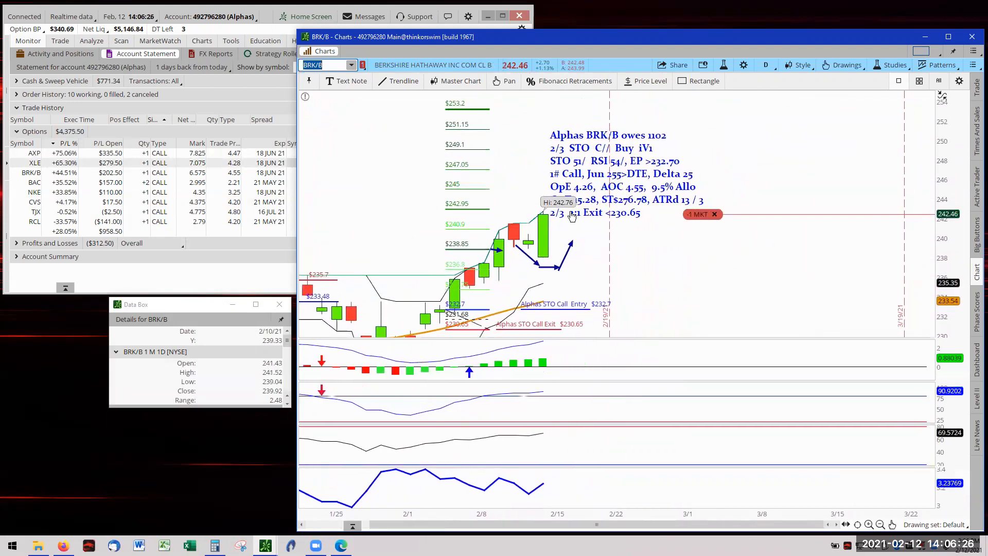
drag(571, 217, 643, 197)
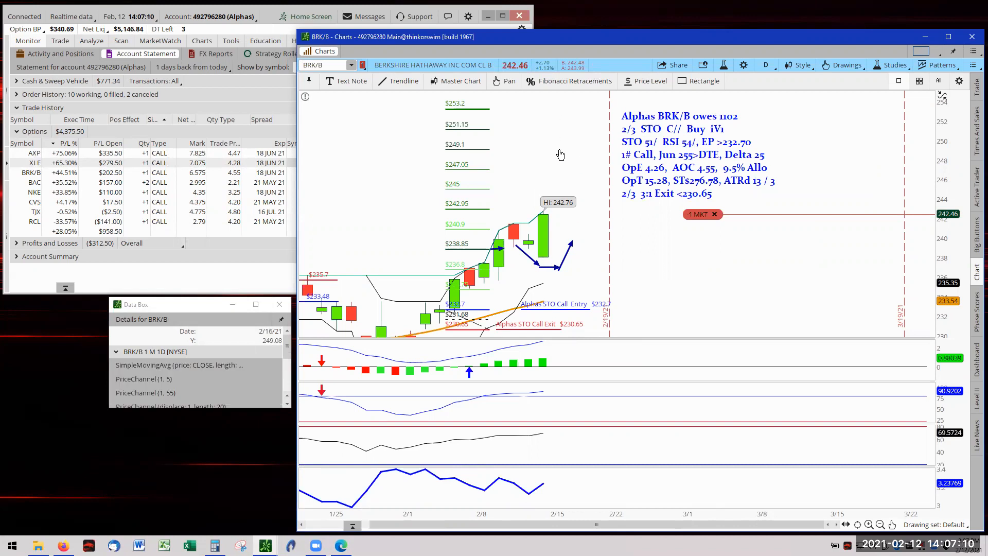
click(353, 65)
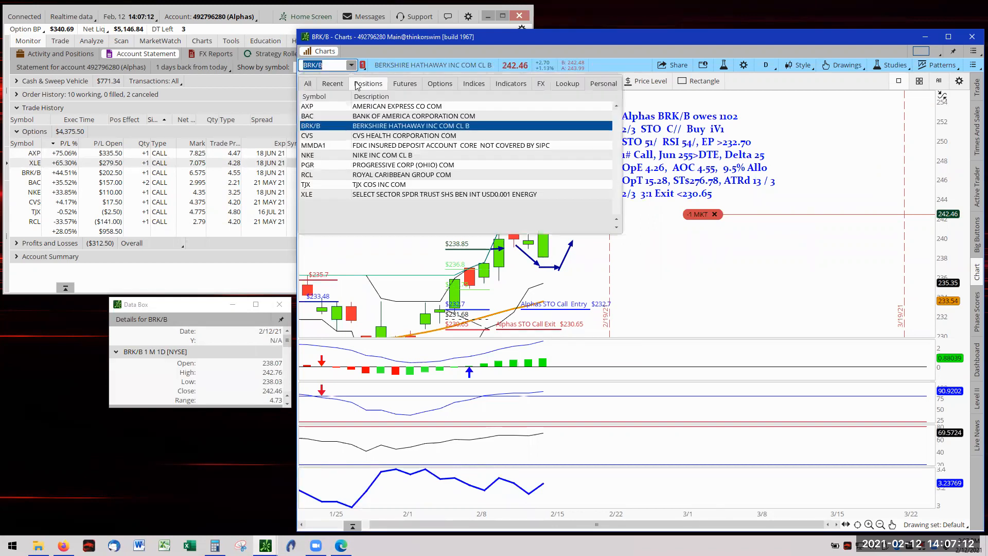
Step: Chart BAC, autozoom it and lower the view so the top trade note shows fully
click(378, 119)
right_click(463, 187)
click(486, 194)
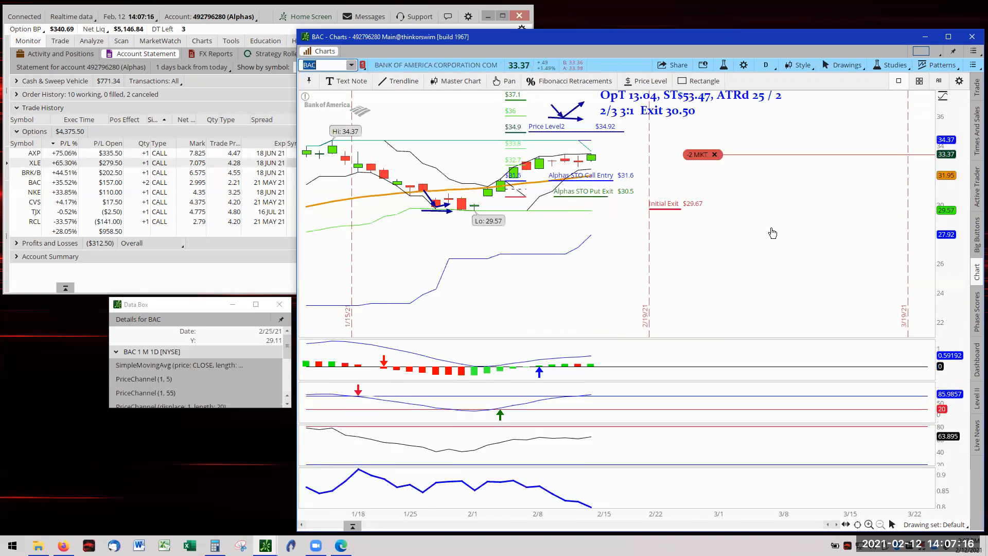
mouse_move(773, 233)
mouse_down()
mouse_move(776, 276)
mouse_move(735, 315)
mouse_up()
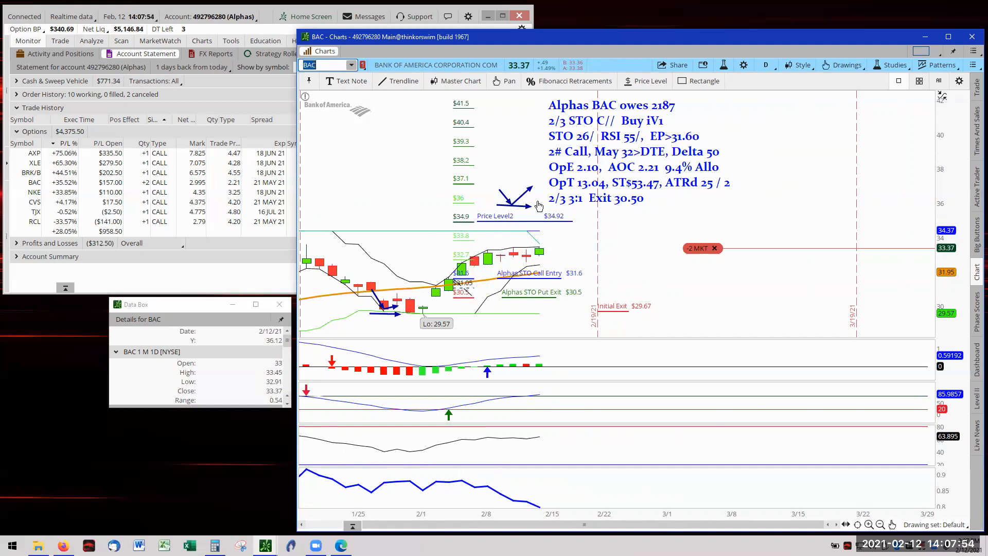
mouse_move(516, 200)
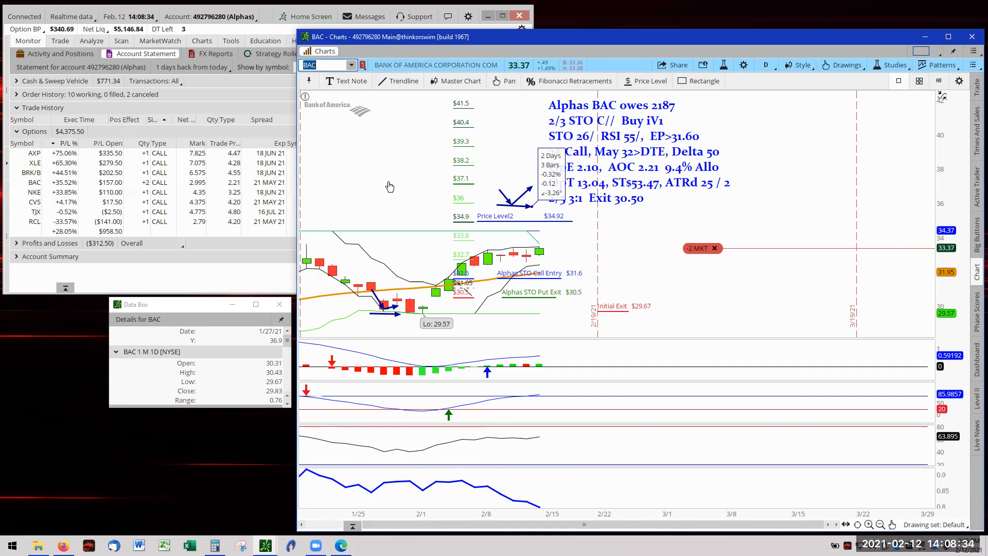
Step: Chart NKE from the positions list, reset the view and stretch the price scale to higher targets
click(354, 64)
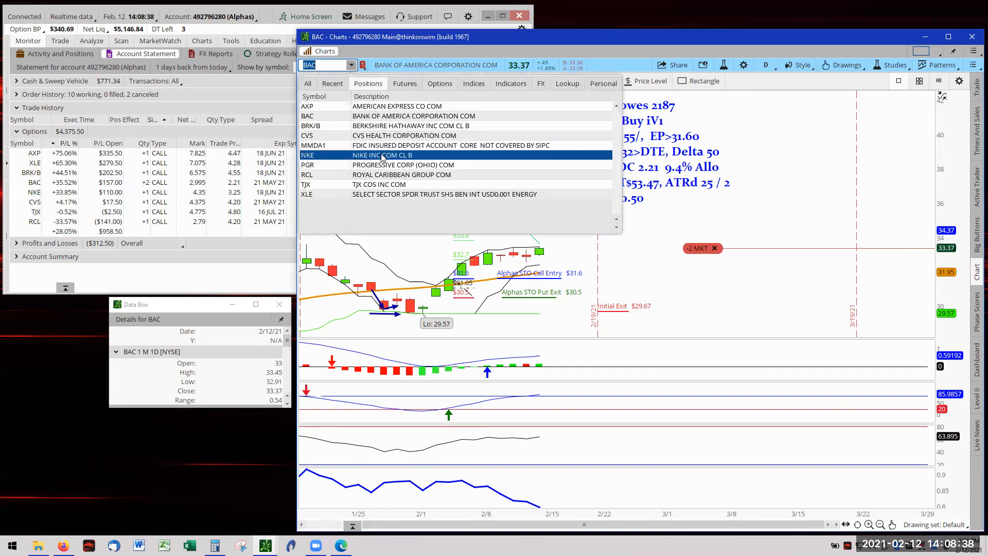
click(382, 154)
right_click(435, 206)
click(464, 211)
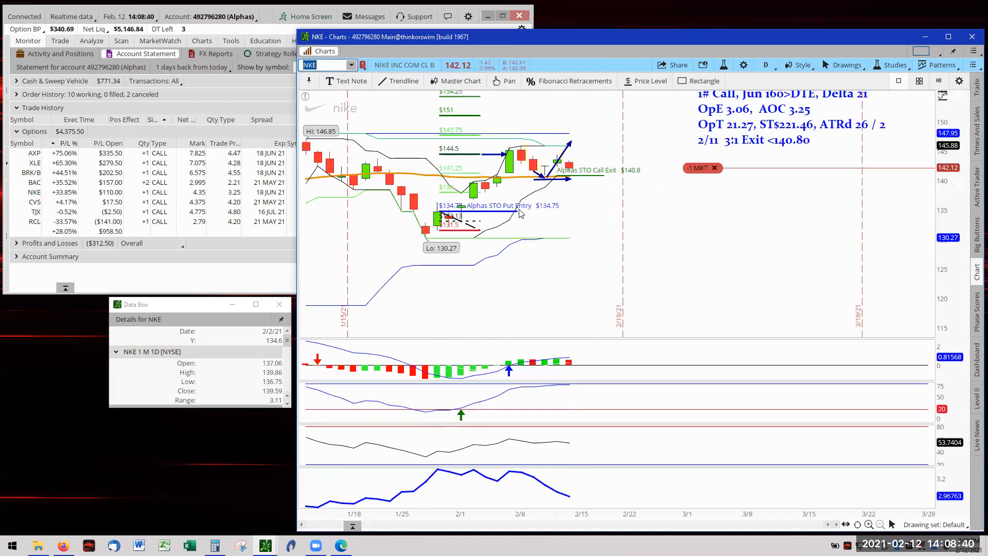
drag(960, 288, 691, 303)
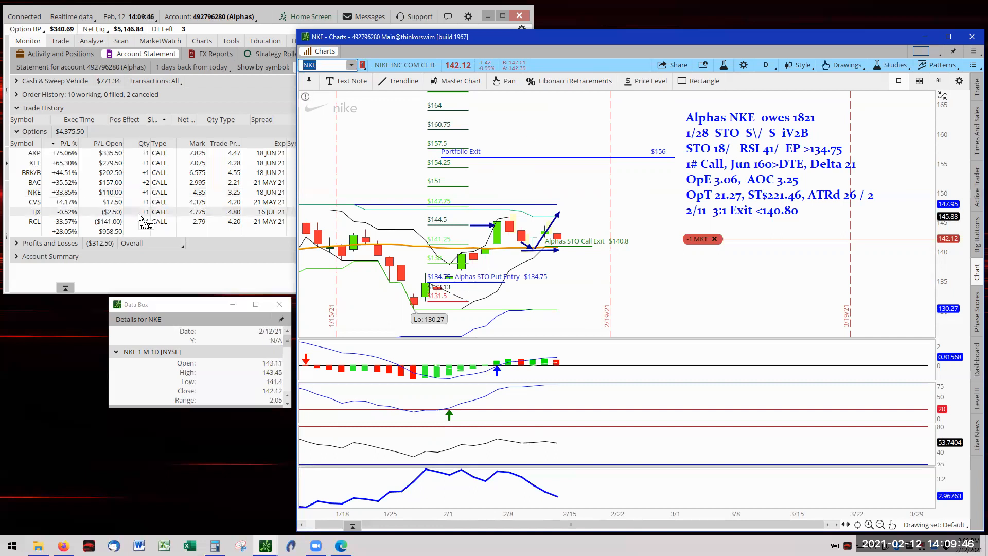
Step: Chart CVS, reset the view, stretch the price scale and pan so upper targets and note show
click(353, 66)
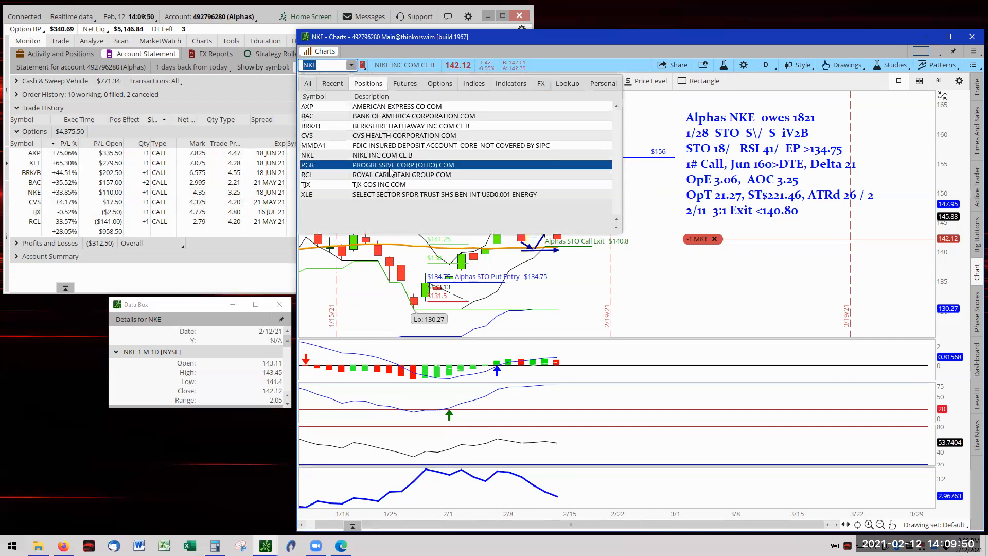
click(402, 135)
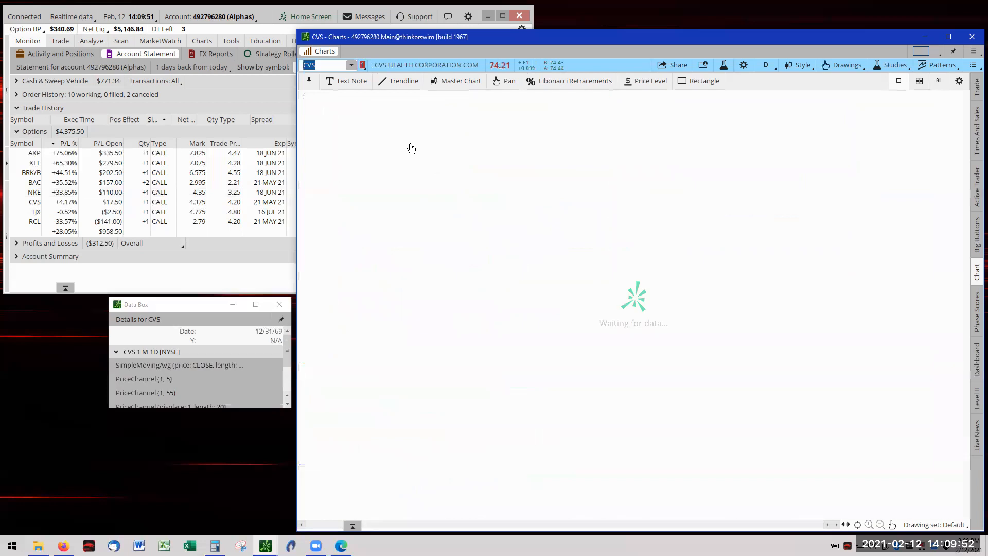
right_click(496, 195)
click(529, 207)
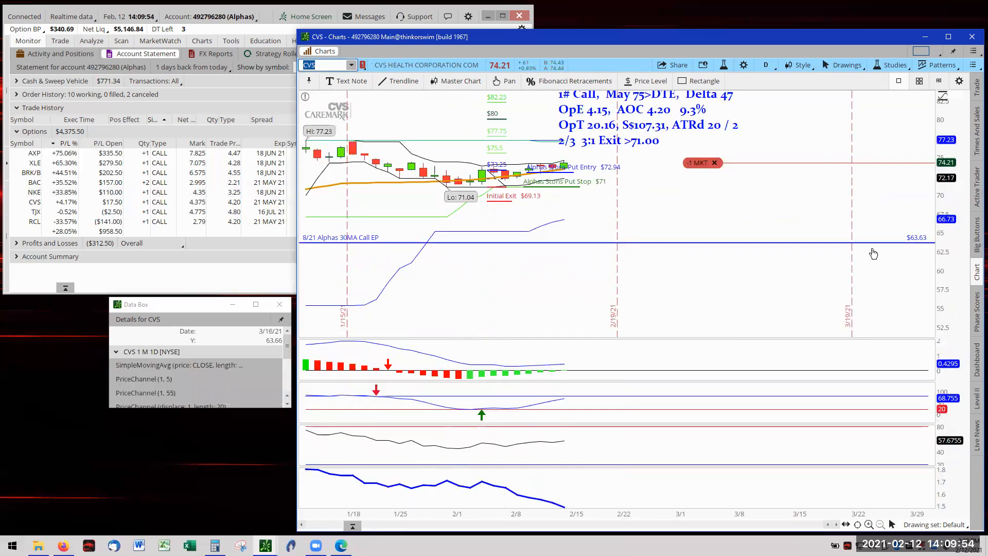
mouse_move(950, 287)
mouse_down()
mouse_move(930, 178)
mouse_move(930, 233)
mouse_up()
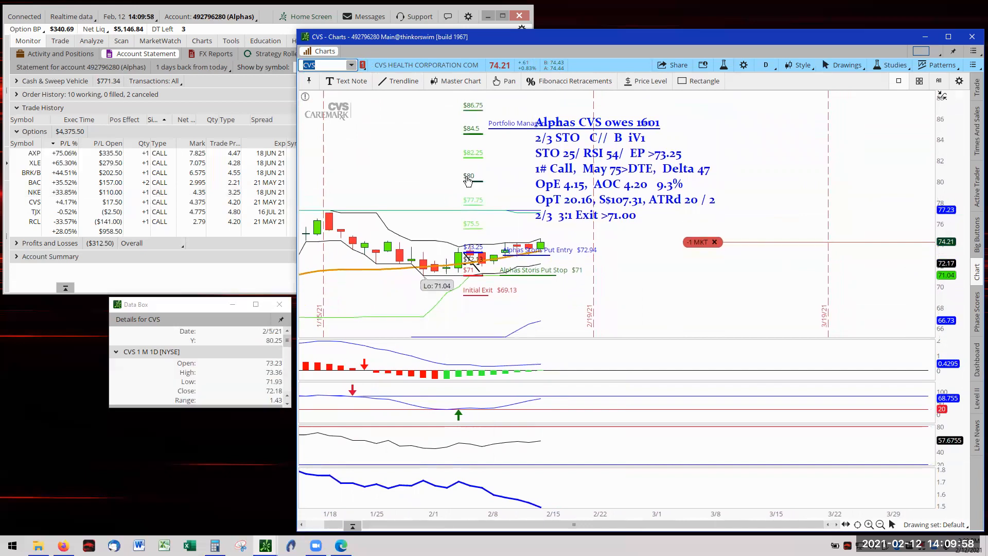
drag(649, 268, 520, 287)
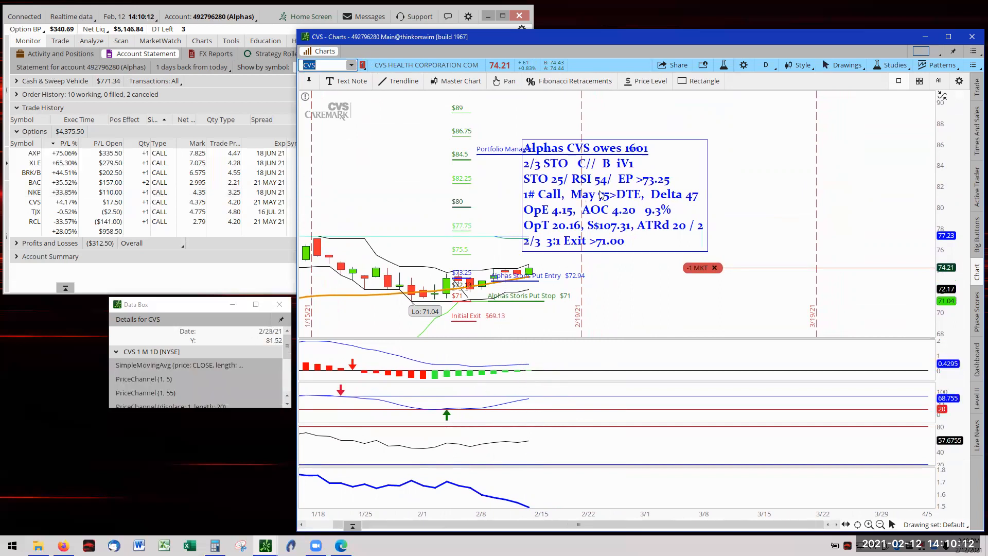
Step: Drag the CVS trade note right, past the Portfolio Managers Exit label
click(585, 192)
drag(583, 192, 718, 192)
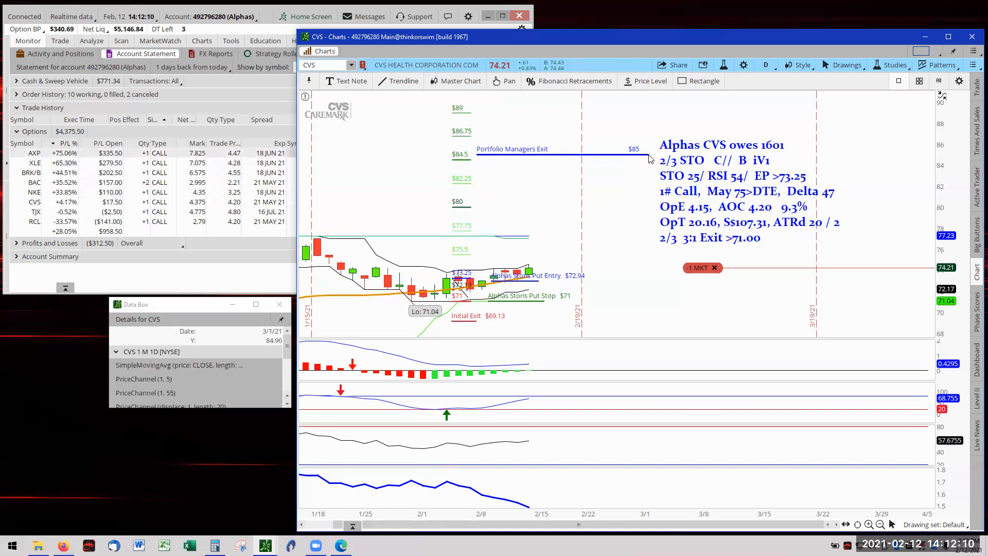
mouse_move(556, 149)
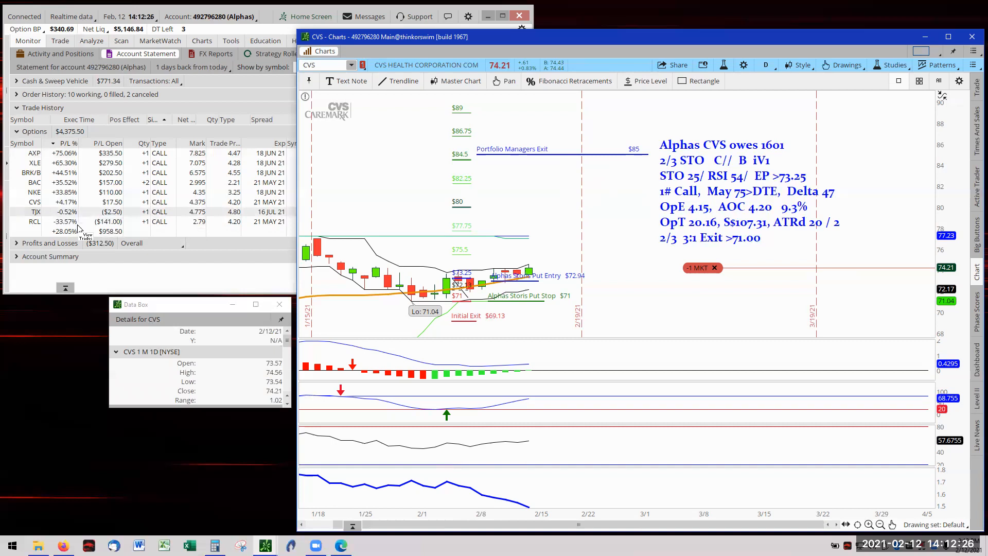
Step: Chart PGR from the positions list and rescale to reveal higher prices and its note
click(352, 68)
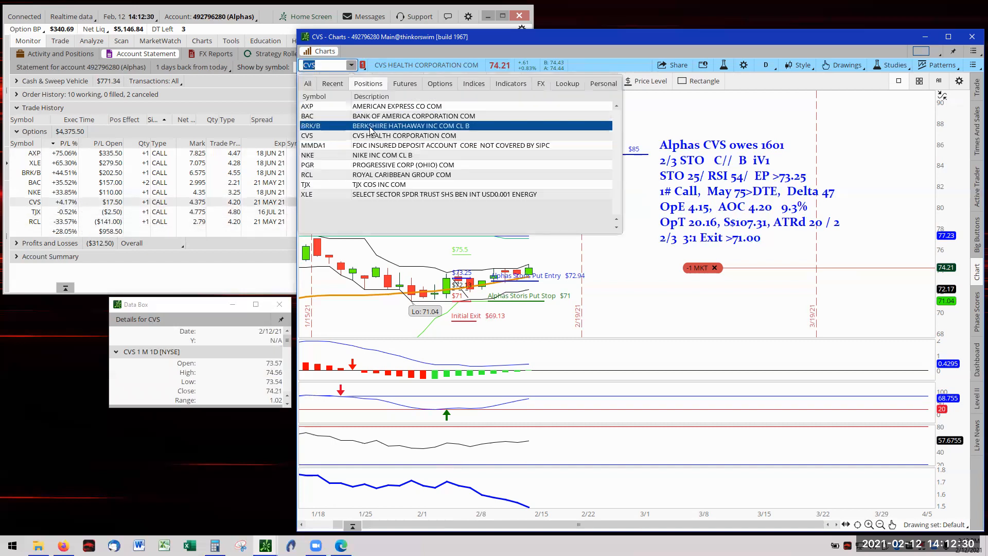
click(384, 164)
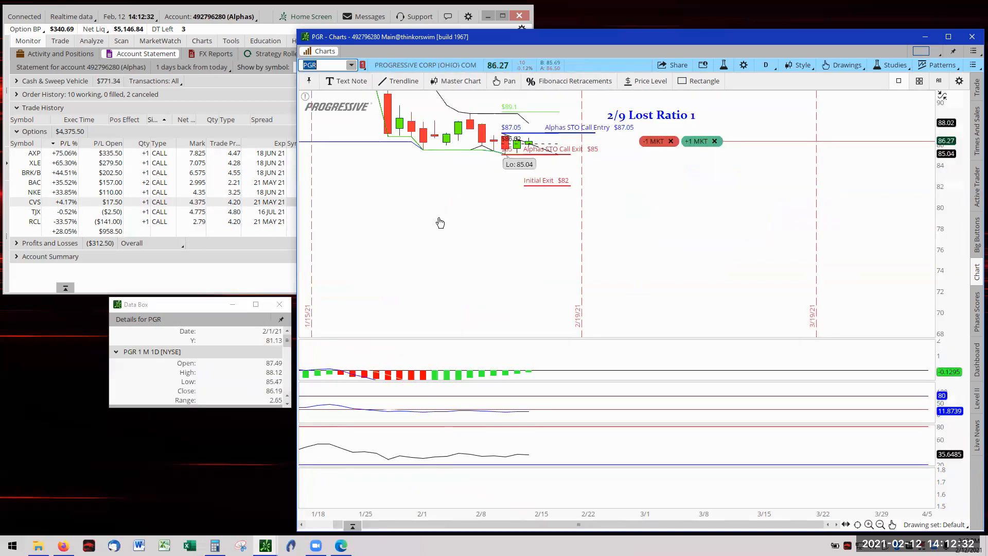
mouse_move(900, 189)
mouse_down()
mouse_move(716, 323)
mouse_move(685, 322)
mouse_up()
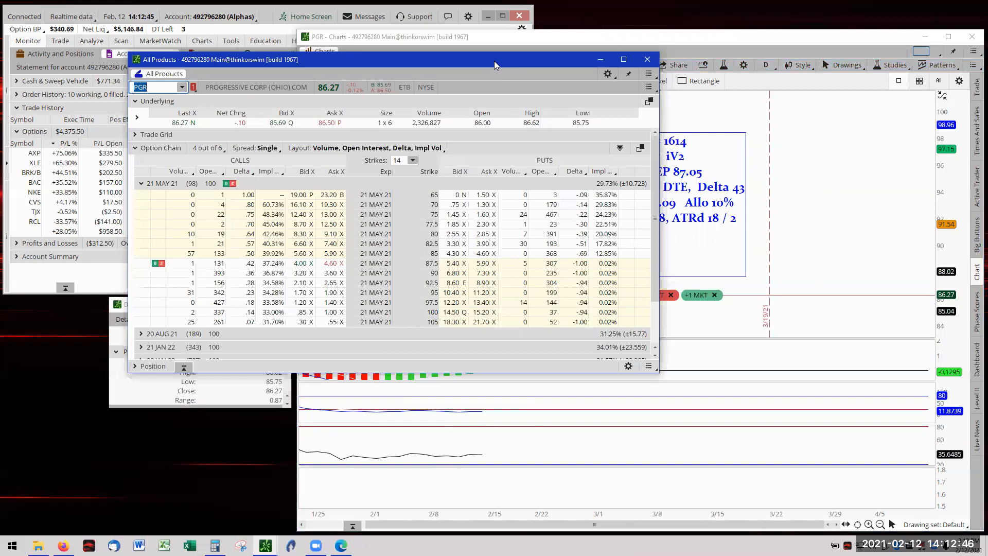
Step: Move the All Products option chain to the upper left and narrow it so the PGR chart shows
drag(496, 62, 492, 342)
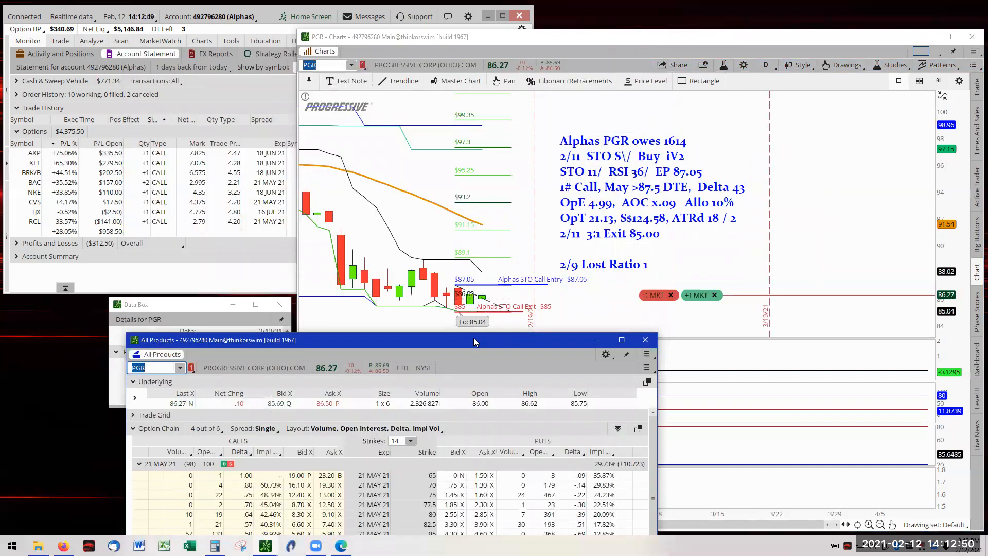
drag(474, 340, 367, 33)
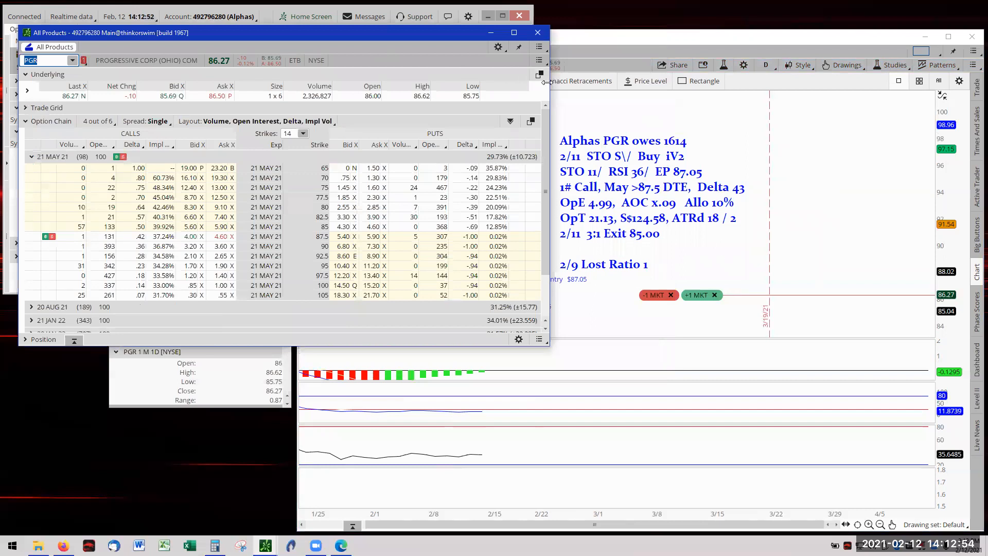
drag(547, 81, 443, 81)
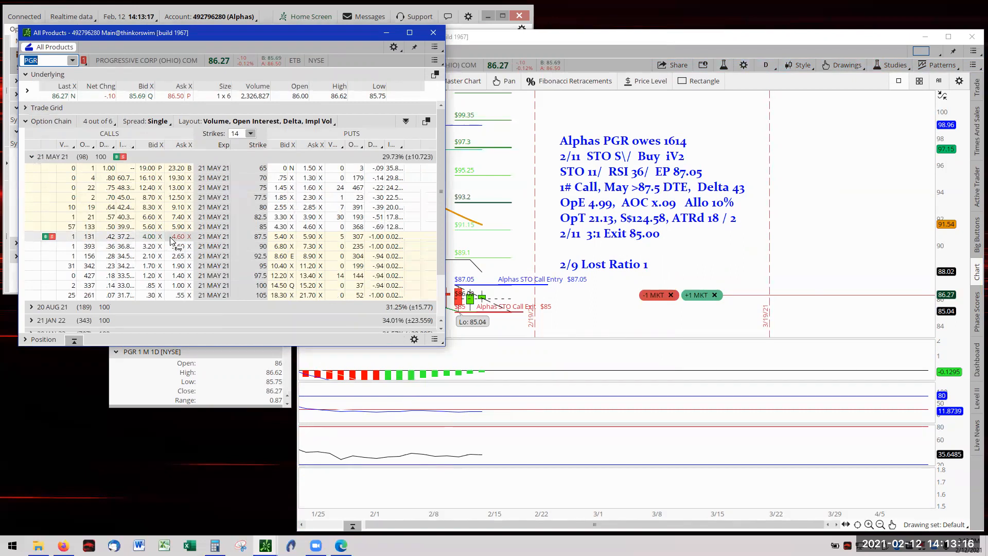
Step: Cancel the pending PGR market orders and bring the account statement's trade history forward
click(716, 295)
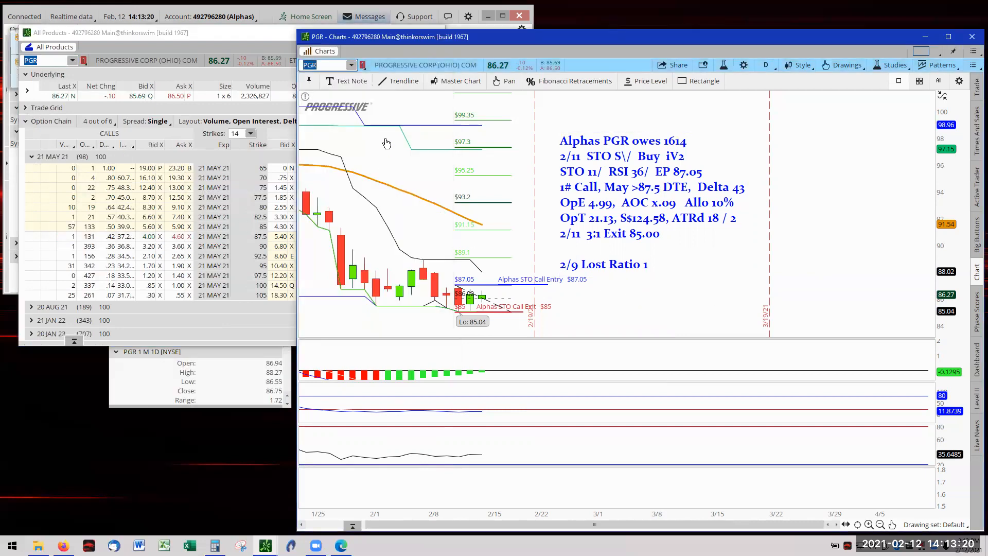
click(243, 31)
click(194, 31)
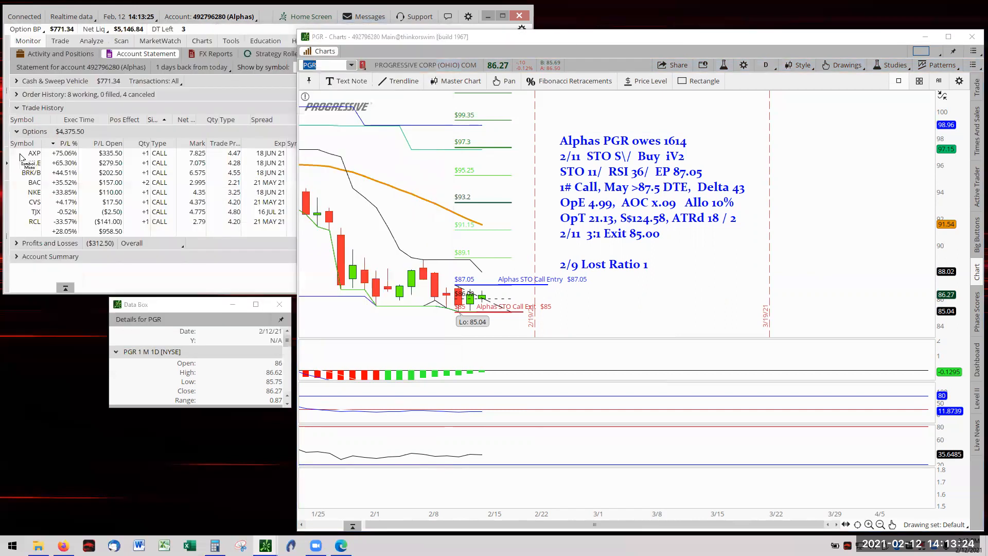